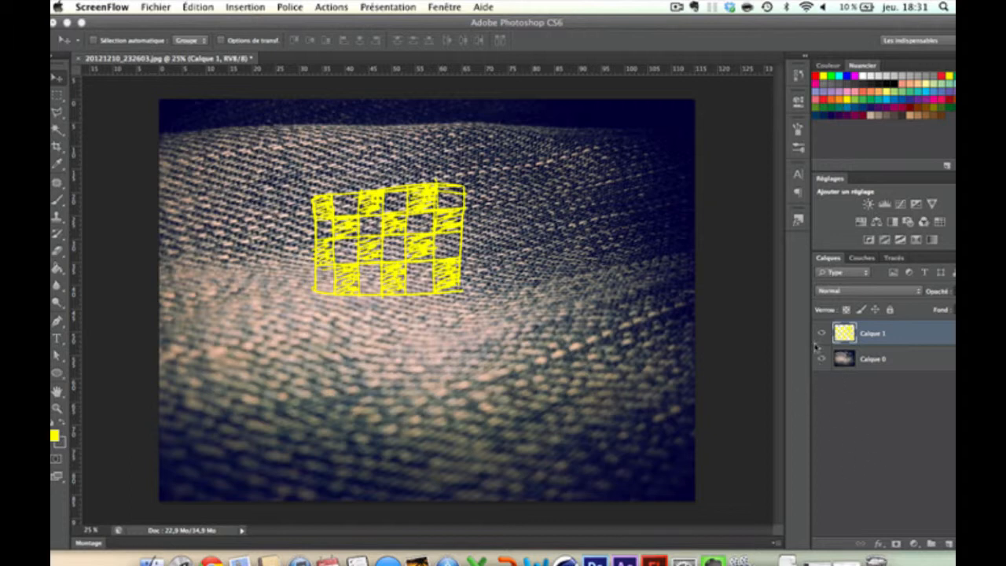
Step: Toggle the visibility of Calque 1 and Calque 0 in turn to examine what each layer contains
left_click(823, 334)
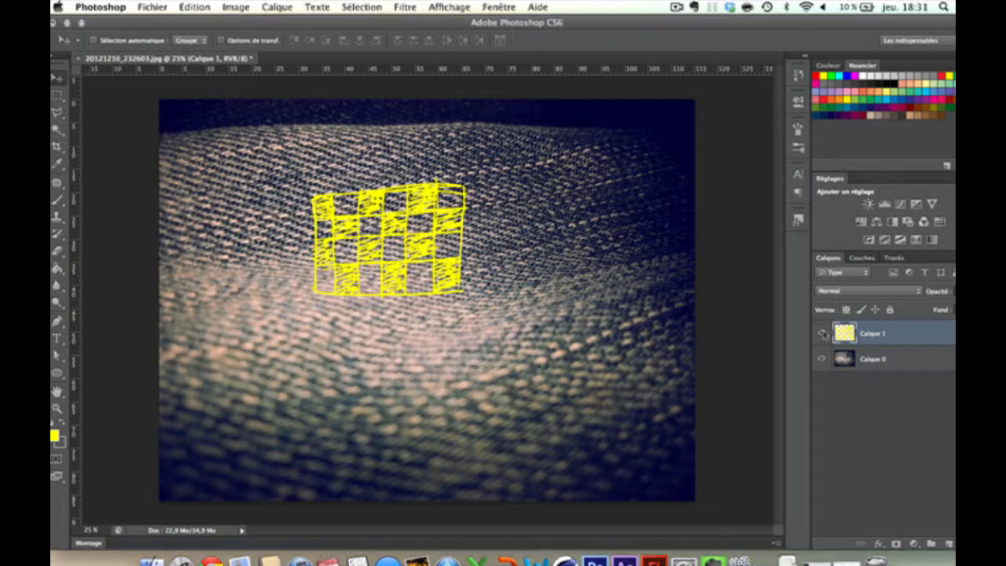
left_click(821, 334)
left_click(821, 334)
left_click(821, 334)
left_click(821, 334)
left_click(821, 360)
left_click(821, 360)
Step: Add a Teinte/Saturation adjustment layer above Calque 1 with its hue (Teinte) set to -71
left_click(914, 544)
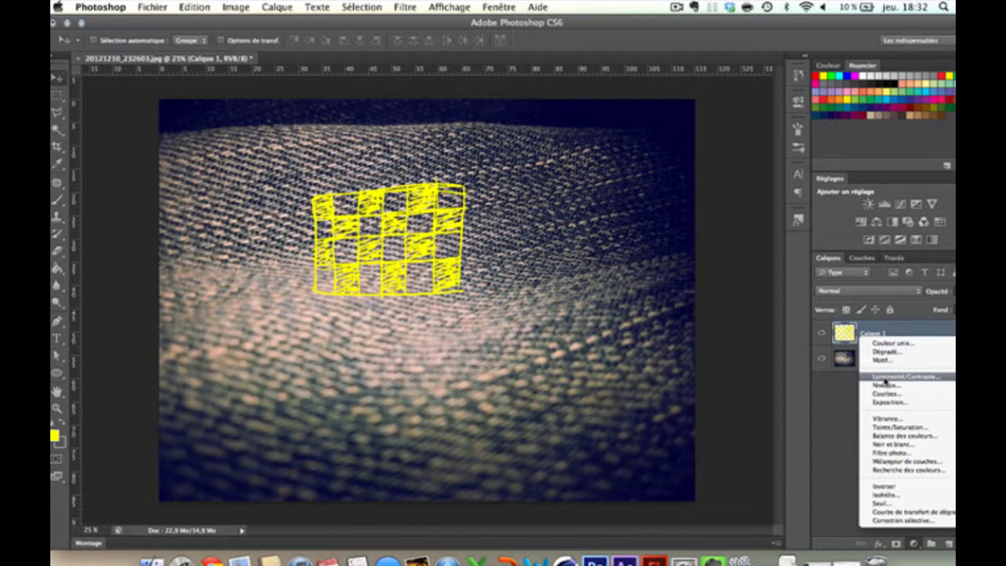
left_click(580, 294)
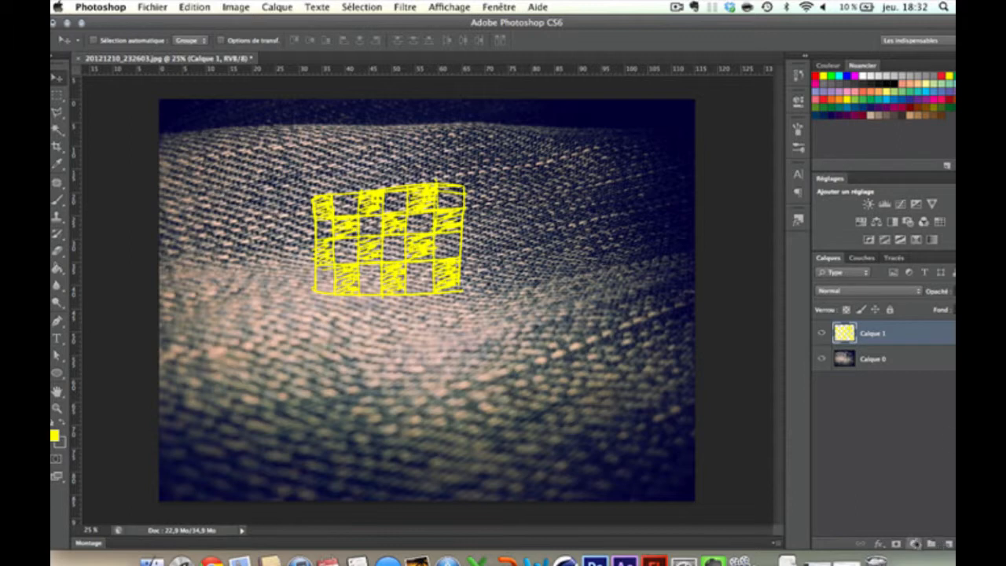
left_click(914, 544)
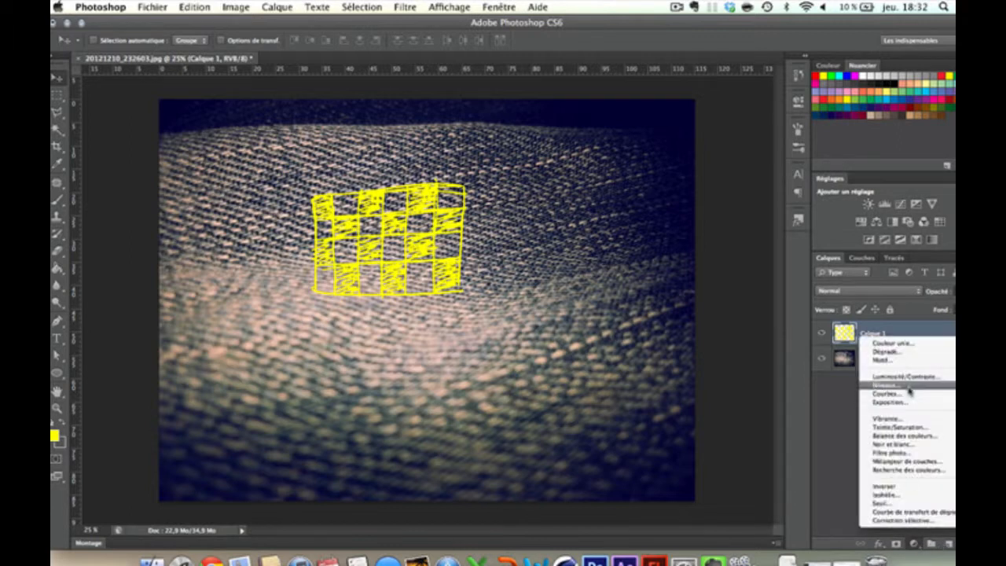
left_click(890, 428)
left_click_drag(685, 180, 643, 184)
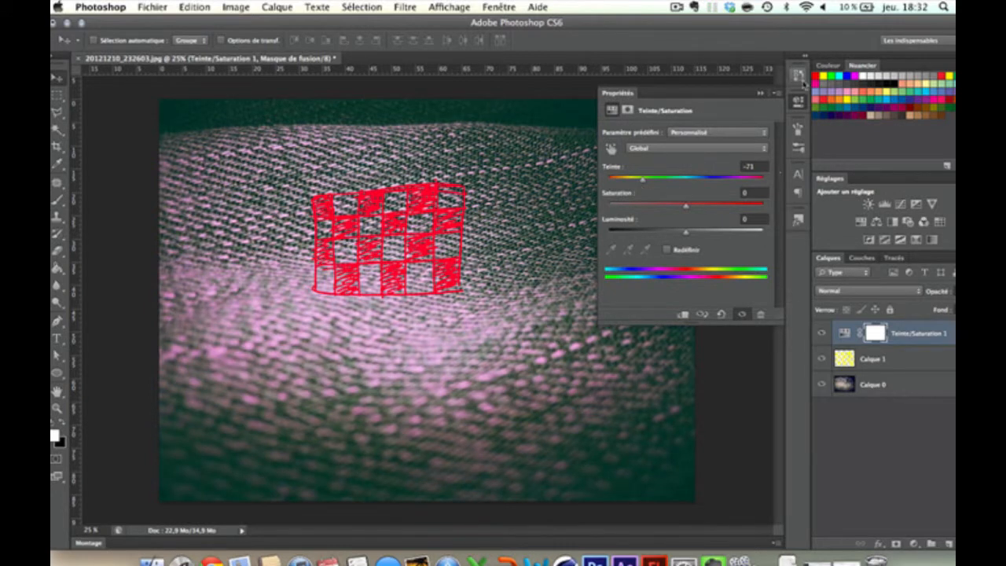
left_click(798, 100)
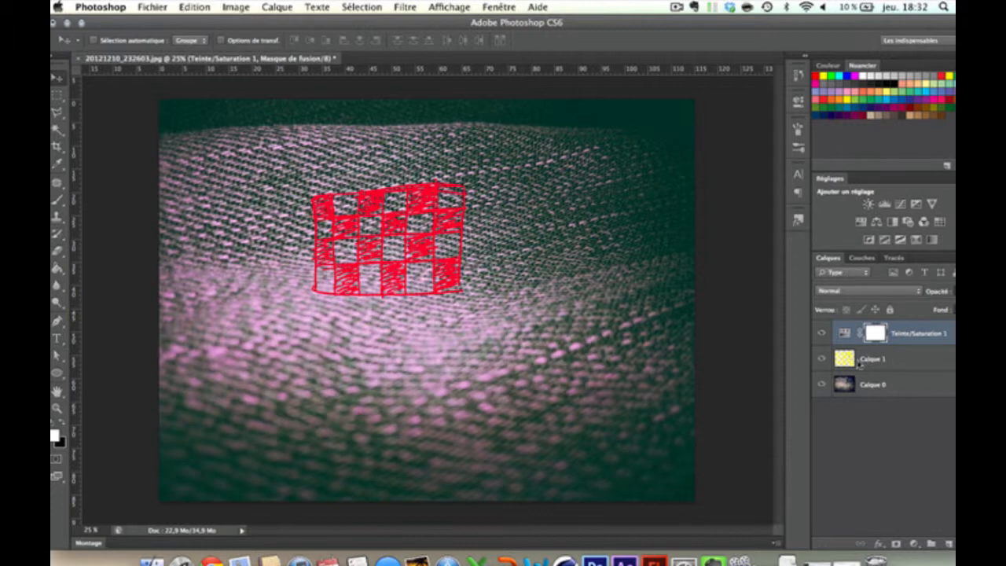
Step: Clip the Teinte/Saturation layer to Calque 1 and shift its hue until the checkerboard drawing is purple
right_click(904, 334)
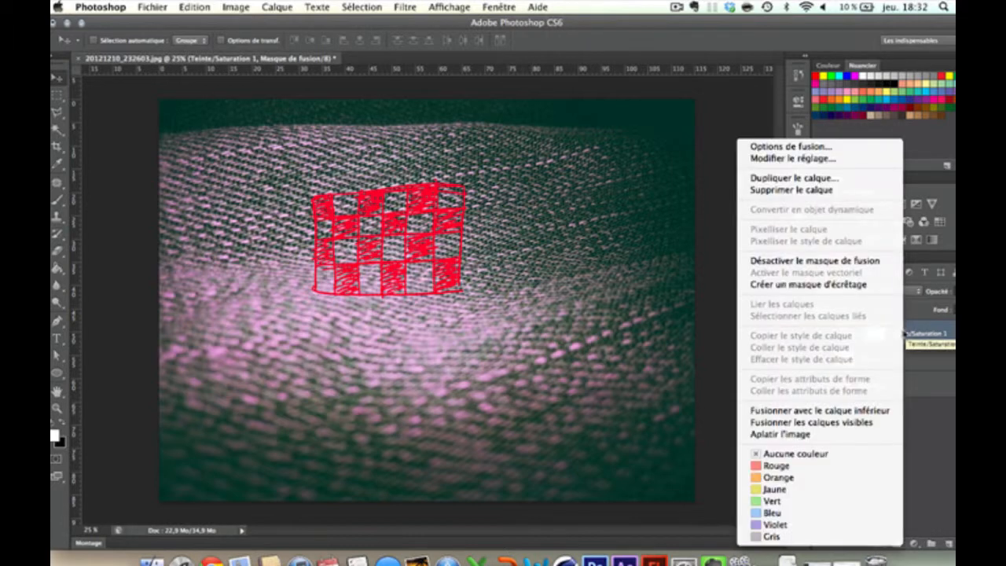
left_click(845, 285)
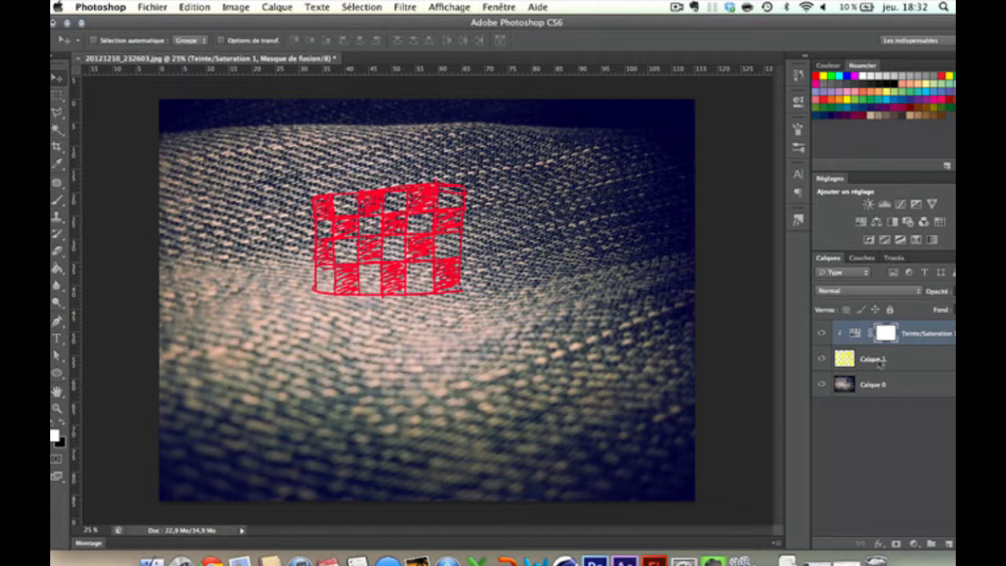
double_click(855, 334)
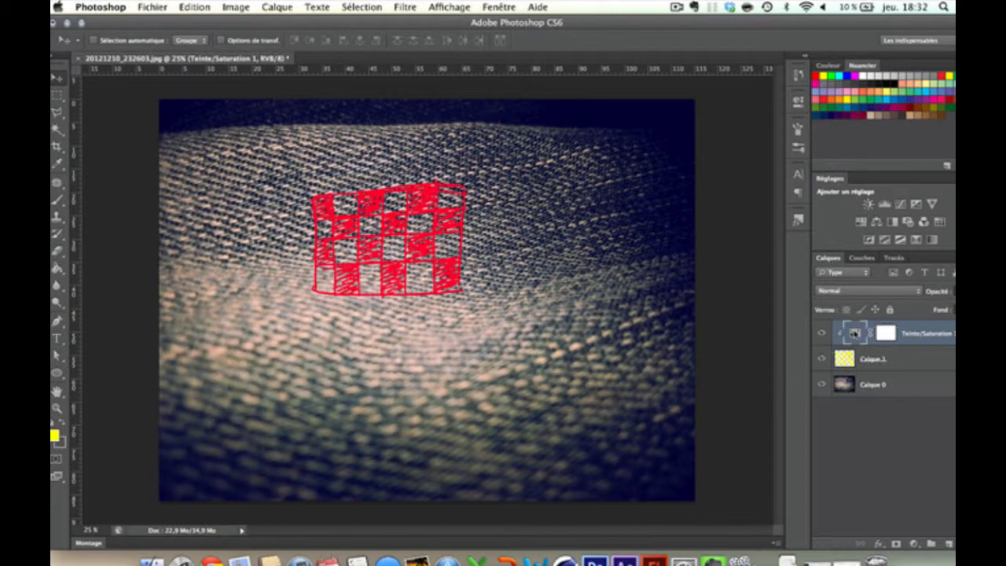
left_click_drag(649, 178, 681, 177)
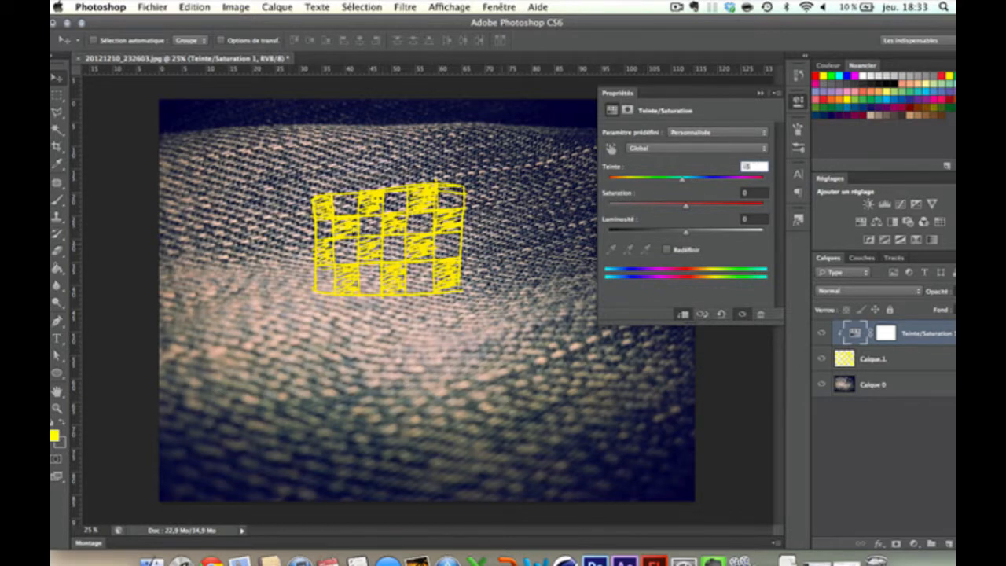
left_click_drag(683, 179, 623, 178)
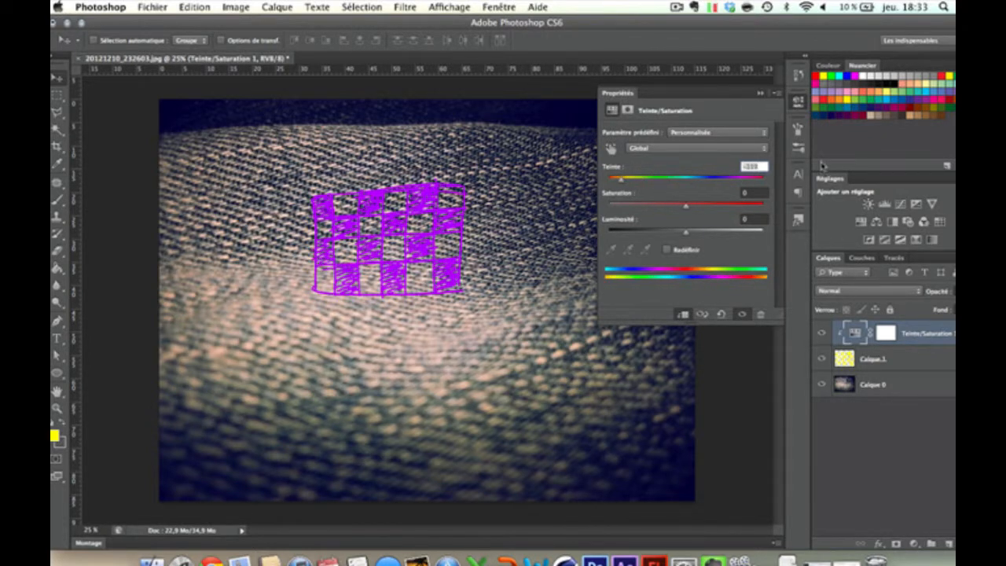
left_click(759, 92)
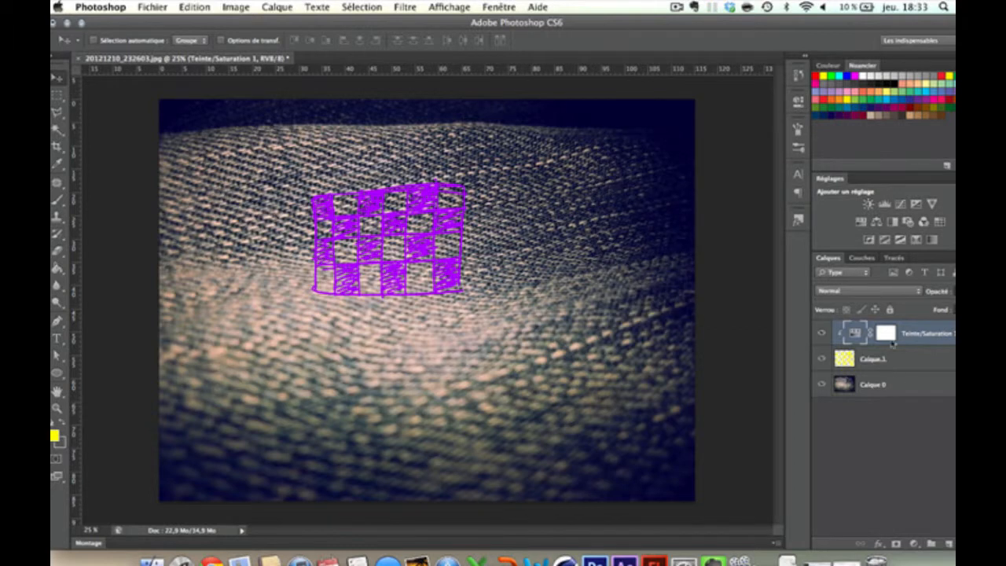
Step: Try painting black on the Teinte/Saturation mask with the 957 px checkerboard brush, and undo the stroke
left_click(888, 334)
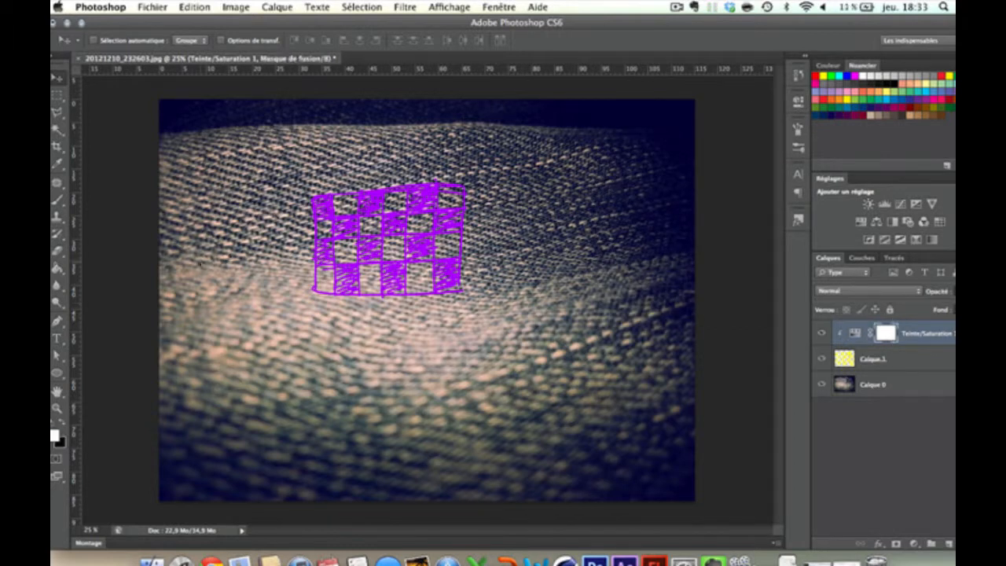
left_click(60, 199)
left_click(65, 428)
left_click(291, 315)
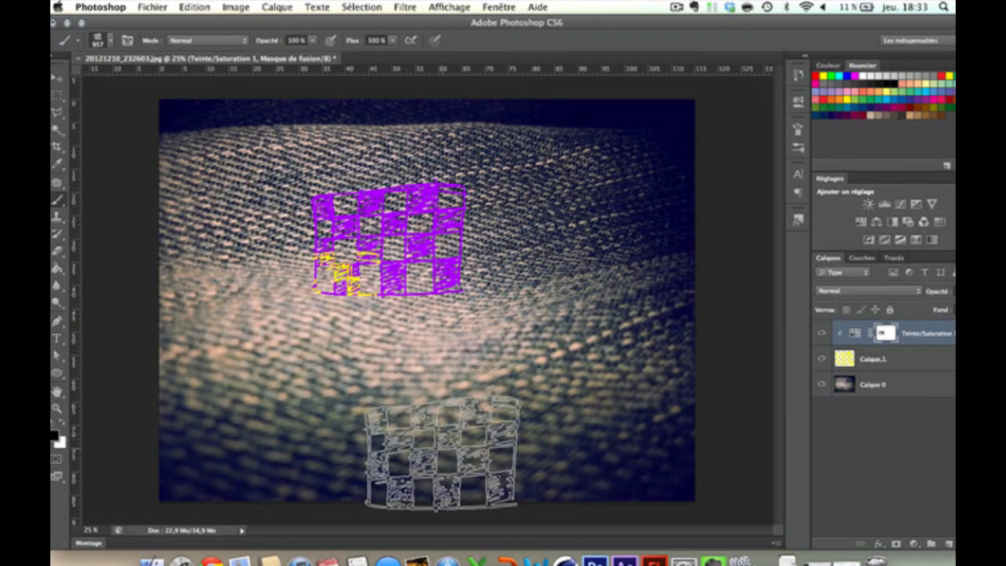
key("ctrl+z")
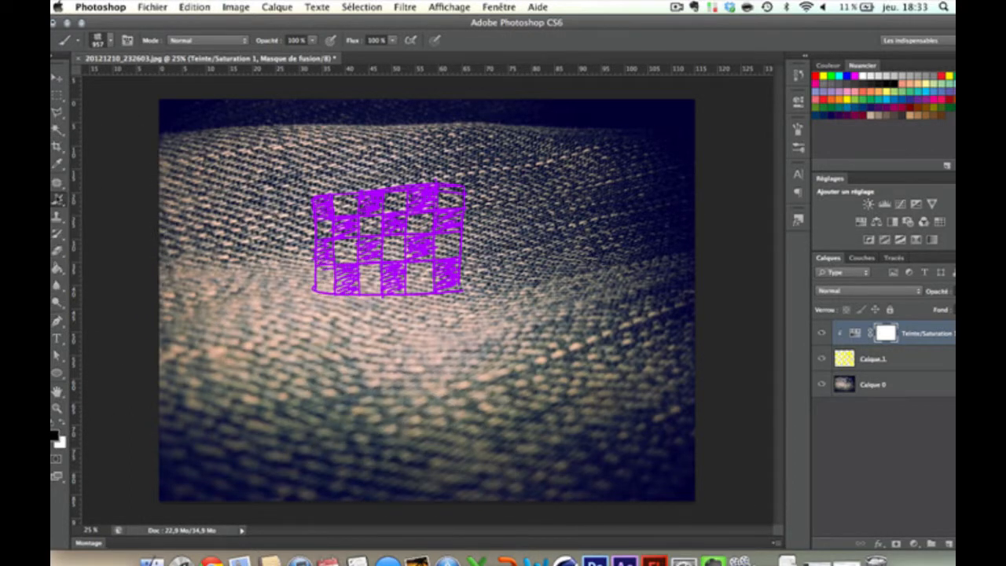
Step: Switch to a hard round brush, dab black on the adjustment mask over the checkerboard, and undo the dab
left_click(60, 201)
left_click(112, 42)
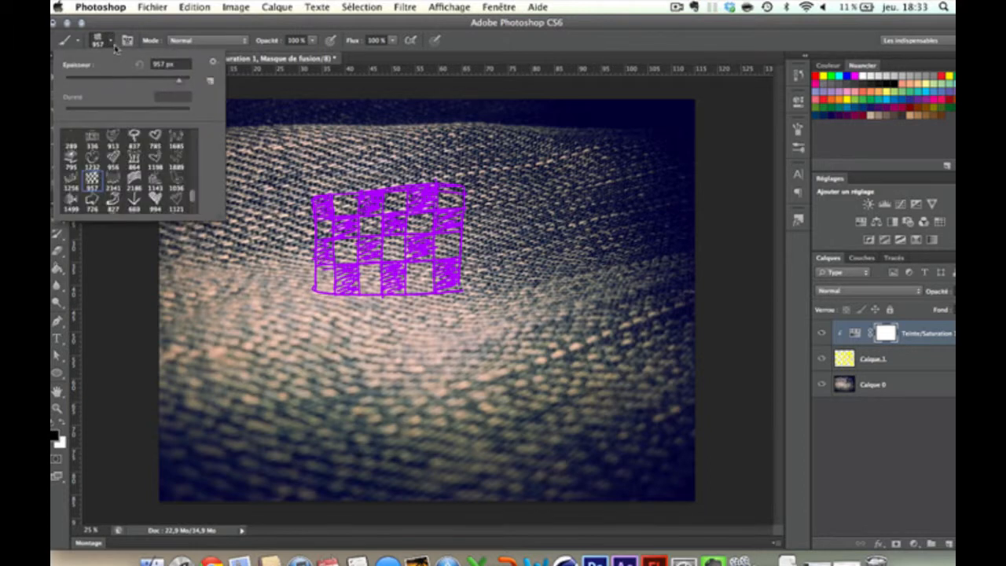
scroll(110, 165, "up", 5)
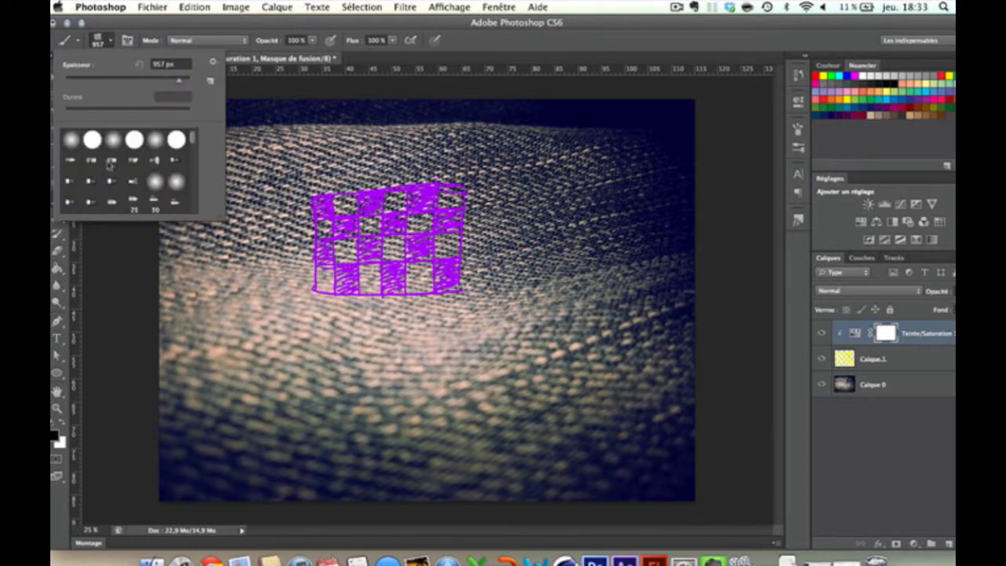
left_click(89, 140)
left_click(352, 244)
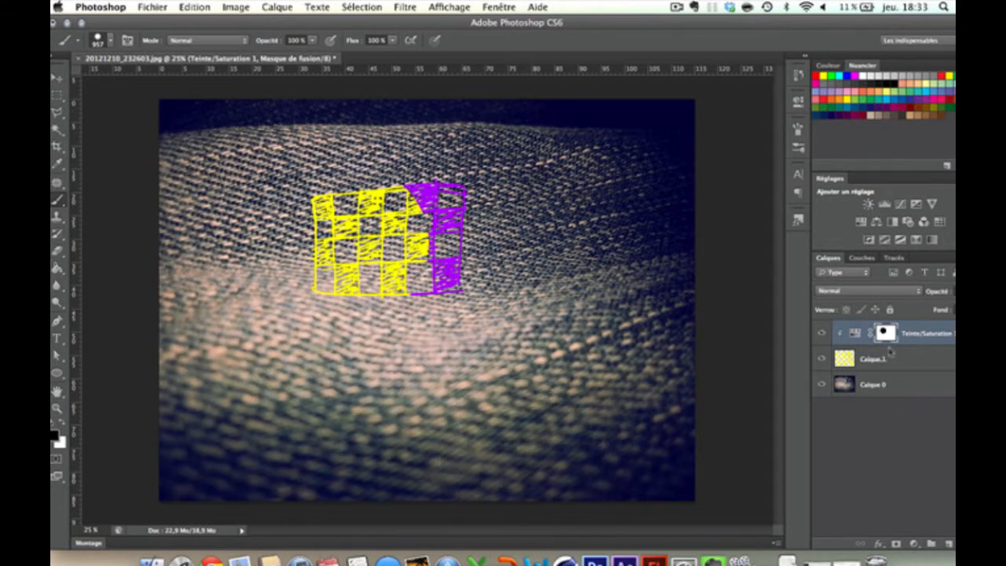
key("super+z")
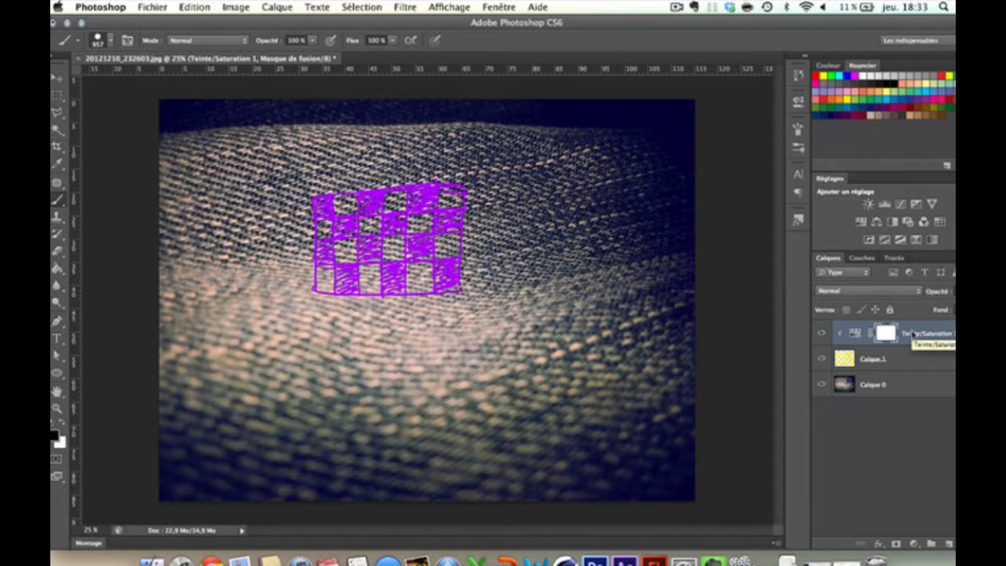
Step: Delete the clipped Teinte/Saturation adjustment layer
right_click(911, 334)
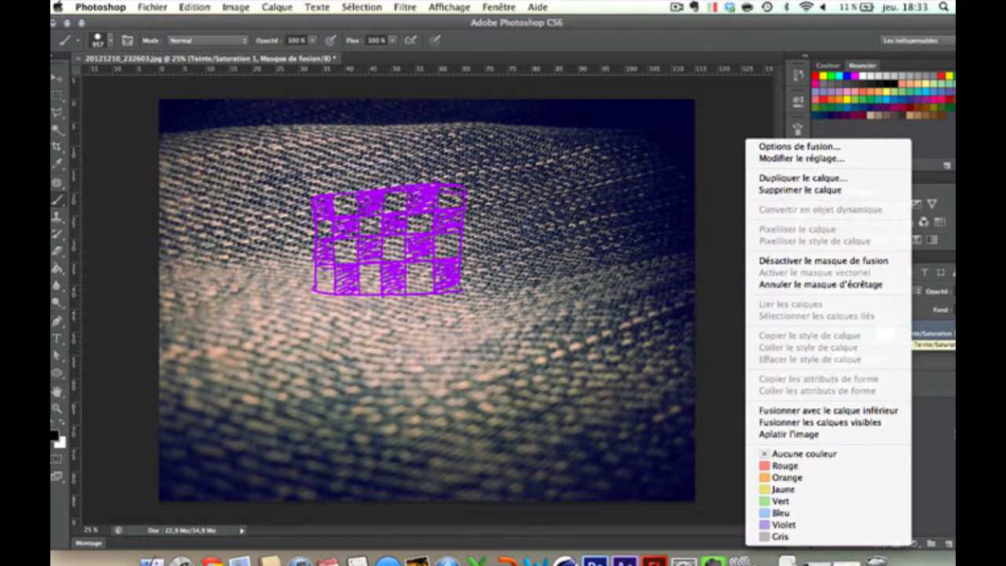
left_click(853, 288)
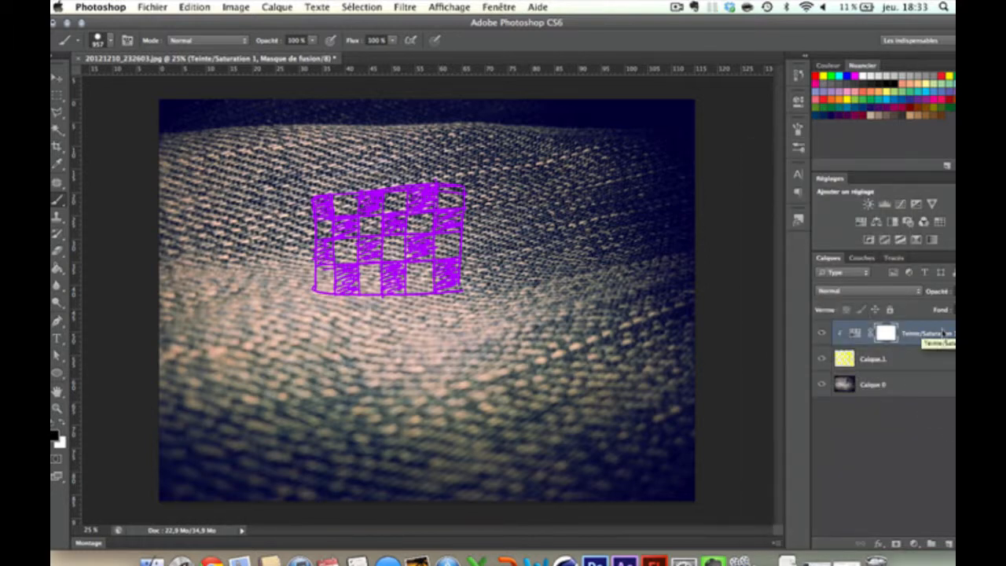
key("BackSpace")
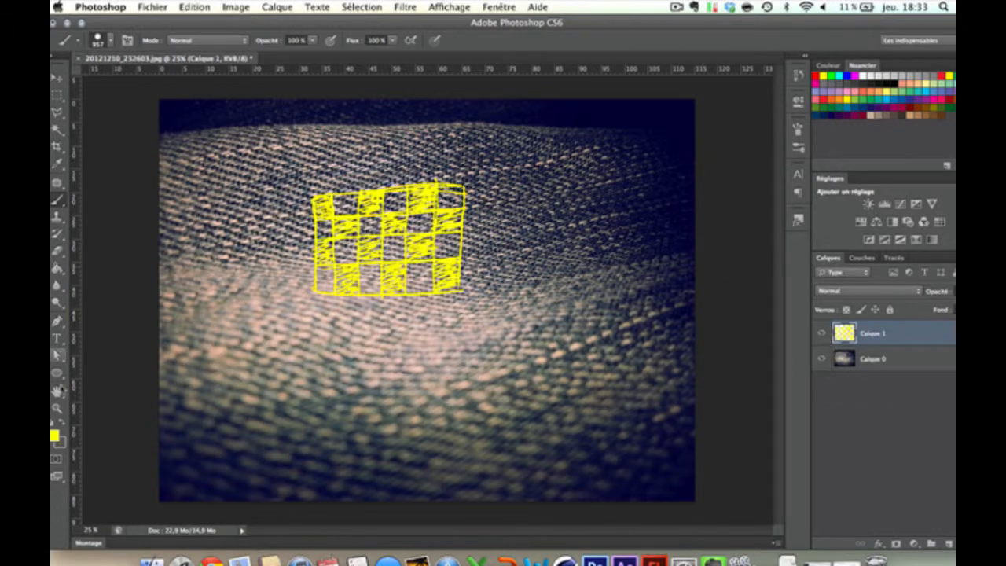
Step: Draw a white-to-grey ellipse about 860 × 1016 px over the checkerboard on a new layer
left_click(57, 372)
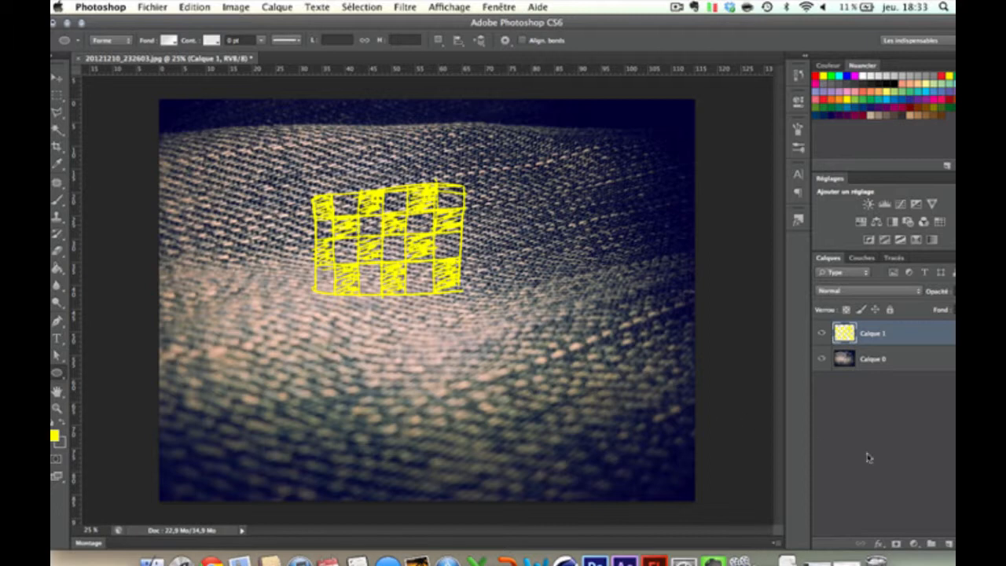
left_click(948, 543)
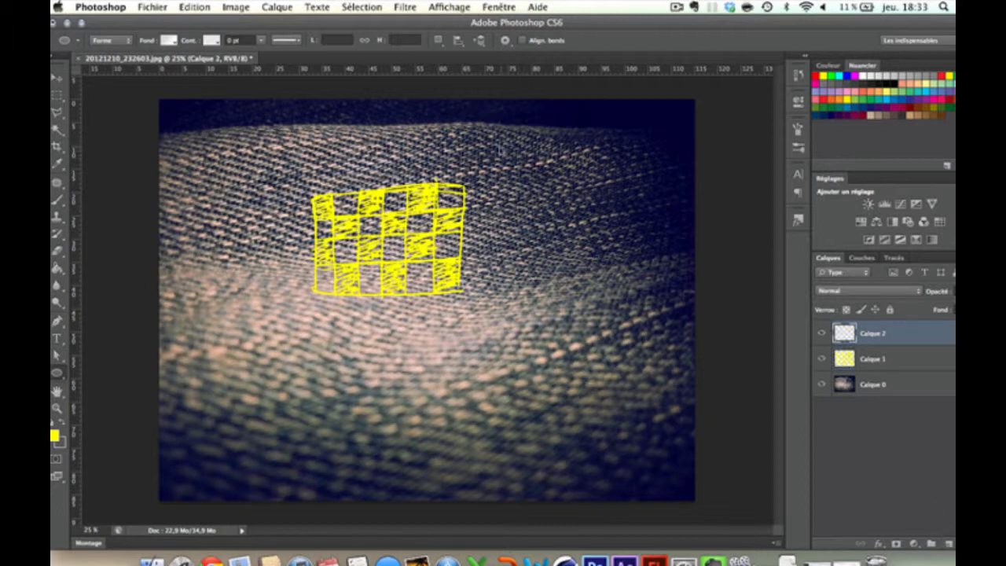
left_click_drag(321, 150, 462, 319)
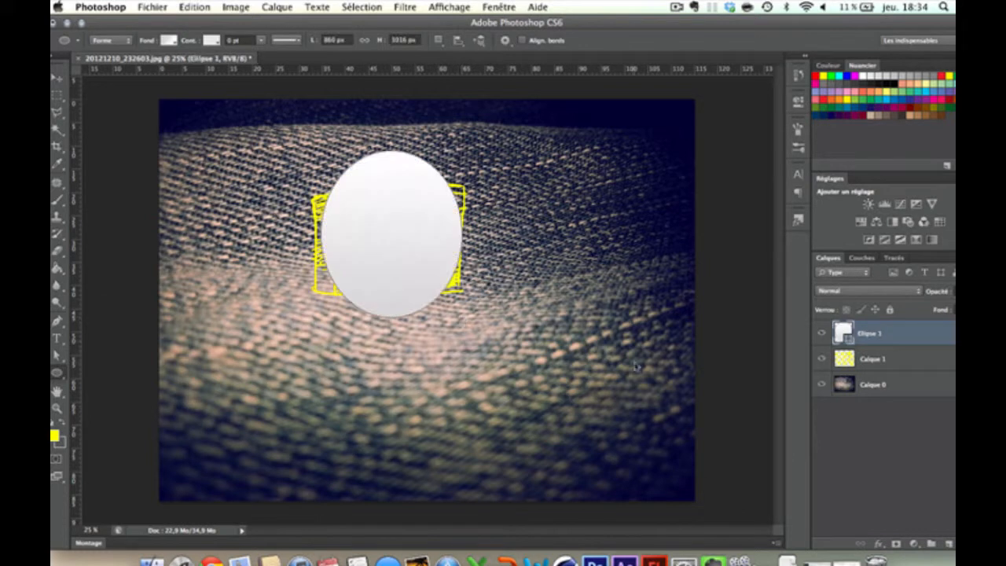
Step: Clip the ellipse layer to Calque 1 with a clipping mask
right_click(878, 334)
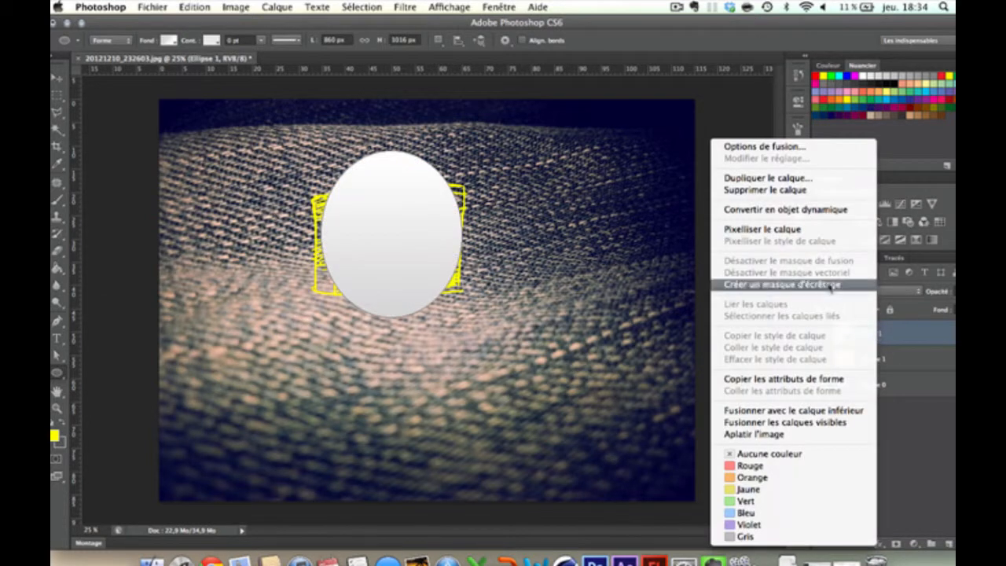
left_click(831, 289)
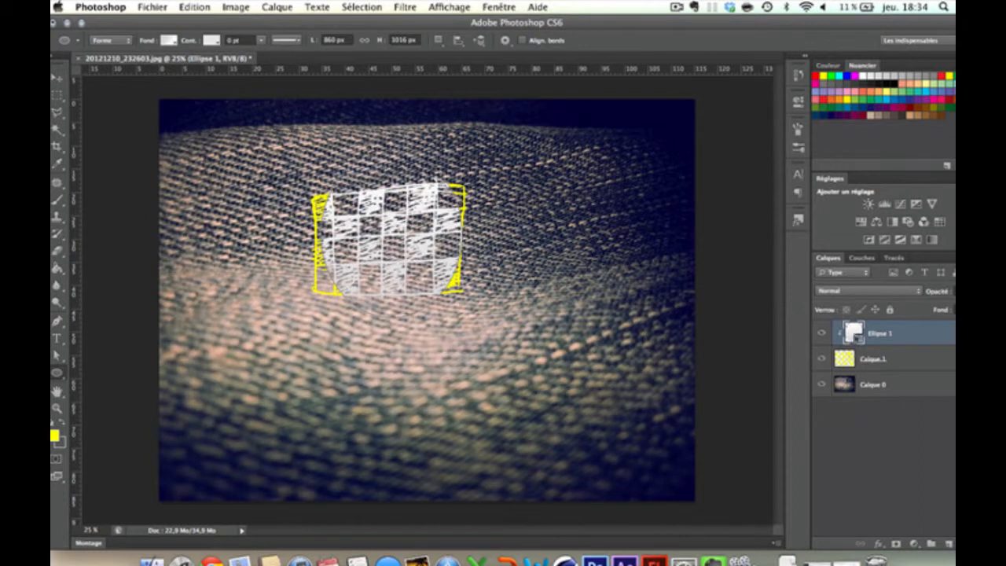
left_click(884, 432)
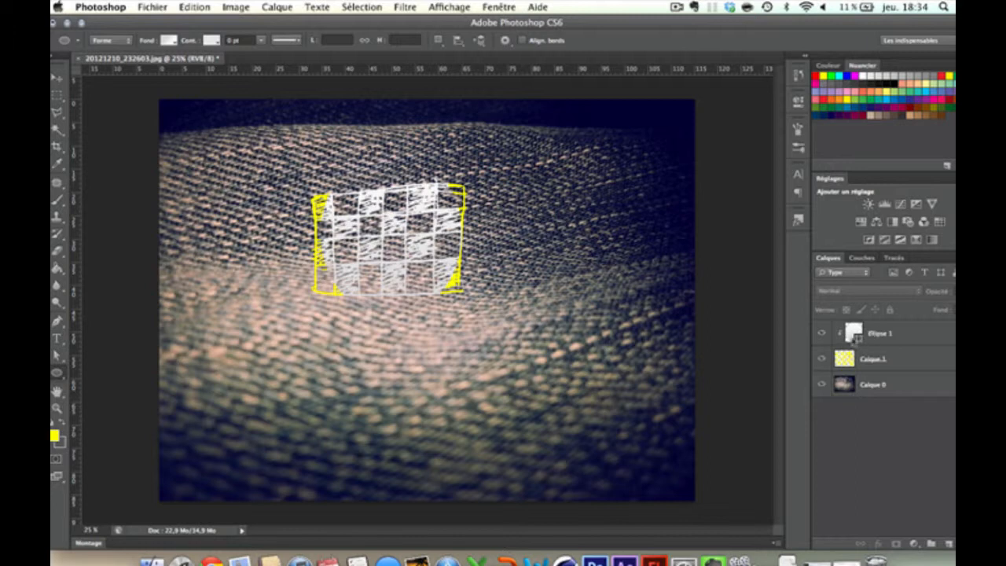
Step: Move the clipped ellipse around the checkerboard, ending over the drawing's lower-left corner
left_click(858, 329)
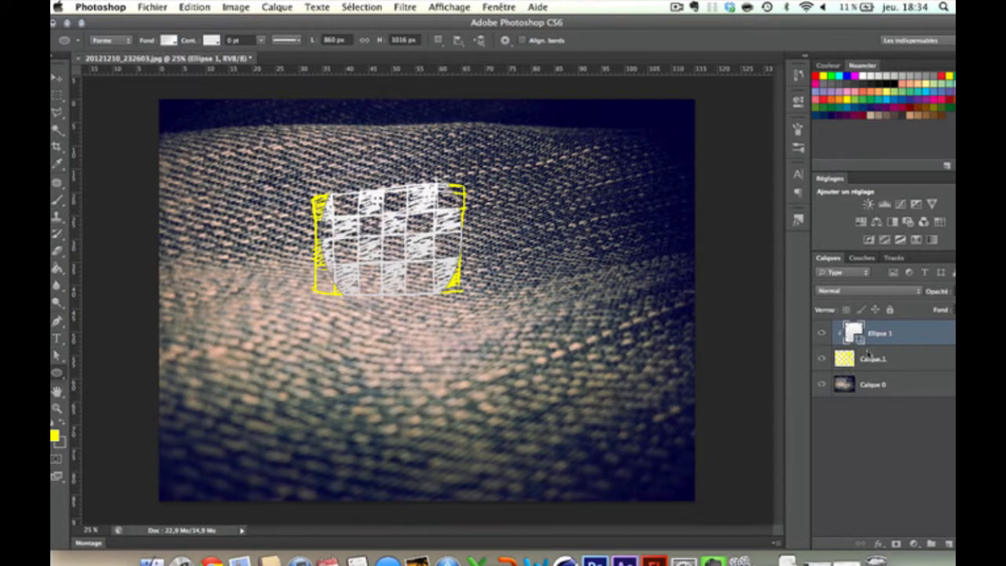
left_click(867, 354)
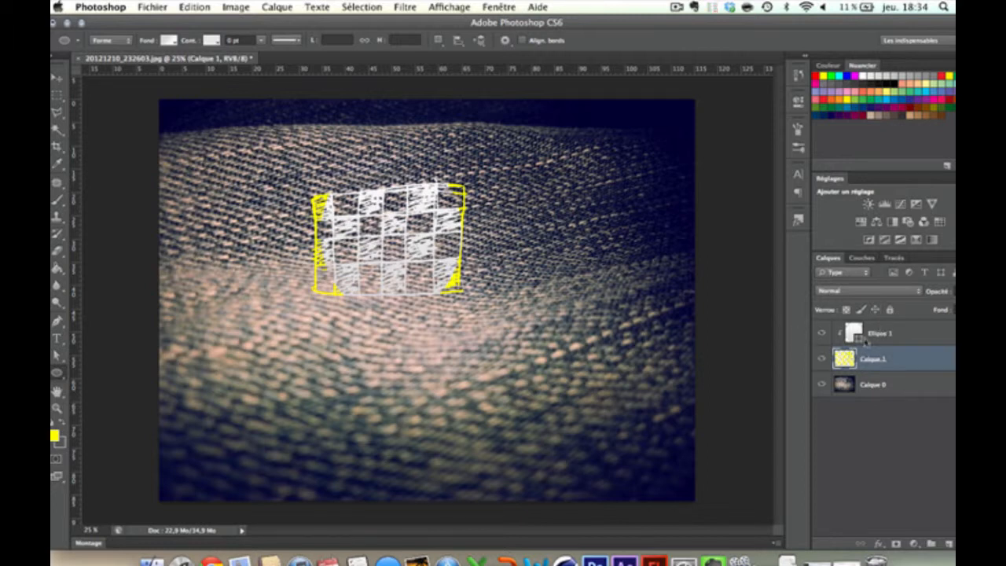
left_click(877, 335)
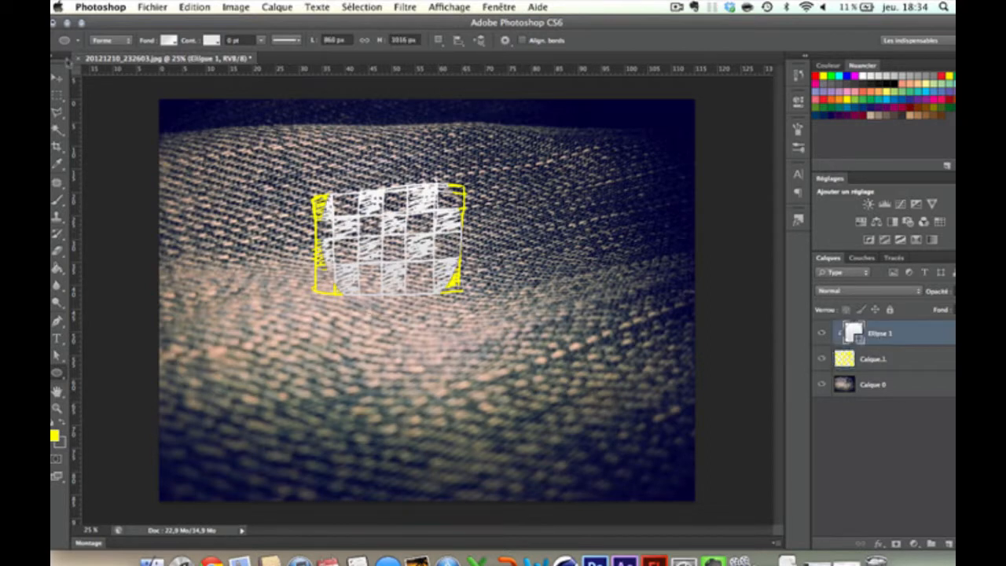
left_click(58, 80)
left_click_drag(370, 209, 362, 111)
left_click_drag(471, 153, 273, 272)
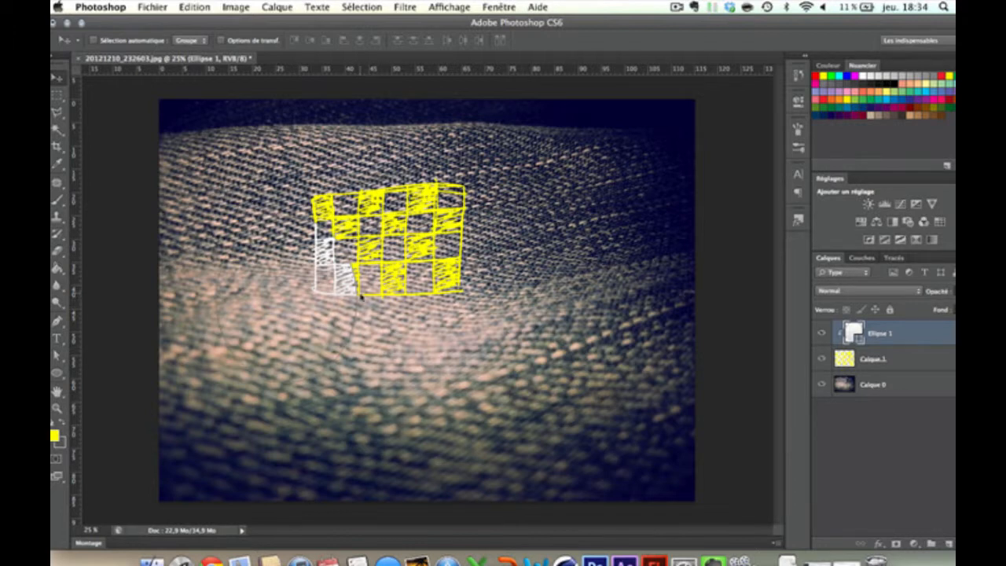
Step: Paint one yellow dab on Calque 1 with the 957 px round brush, beside the checkerboard's lower-left corner
left_click(880, 359)
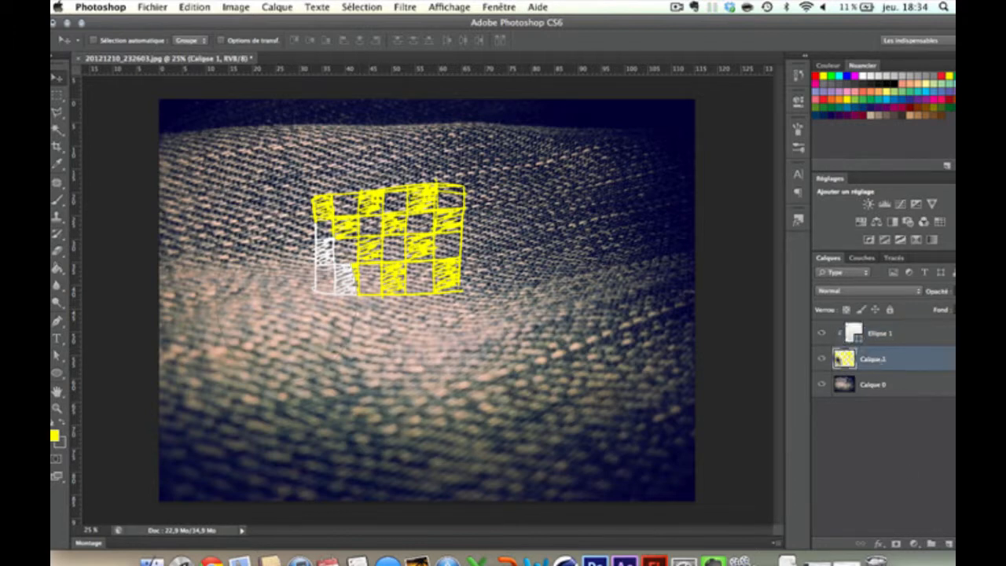
left_click(57, 199)
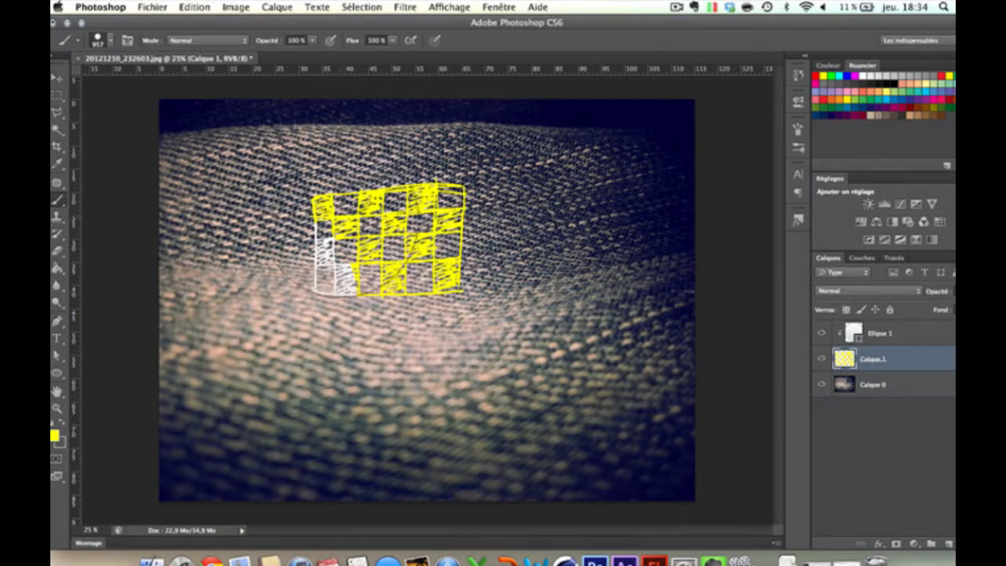
left_click(260, 297)
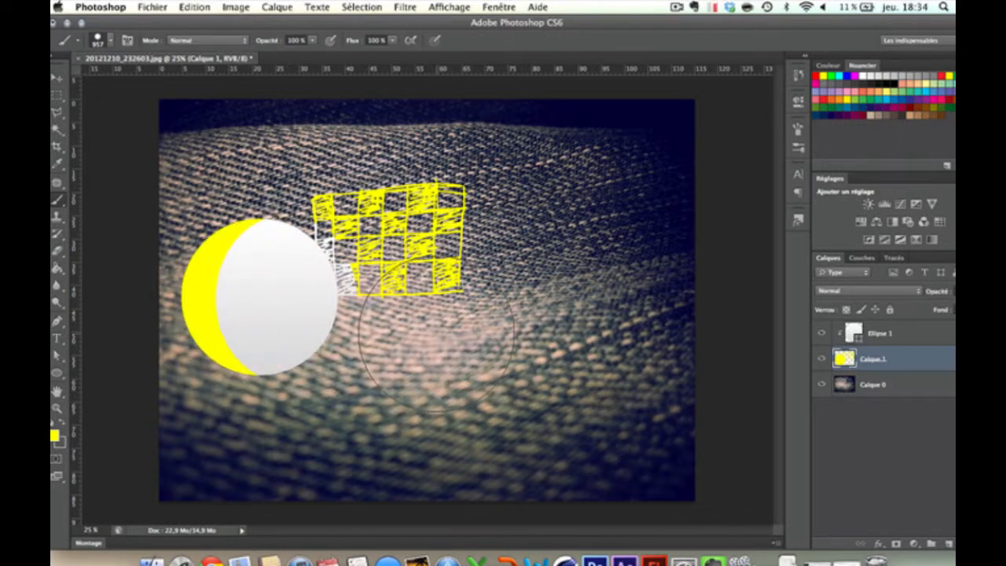
Step: Undo the yellow dab painted on Calque 1 and select the Ellipse 1 layer
key("super+z")
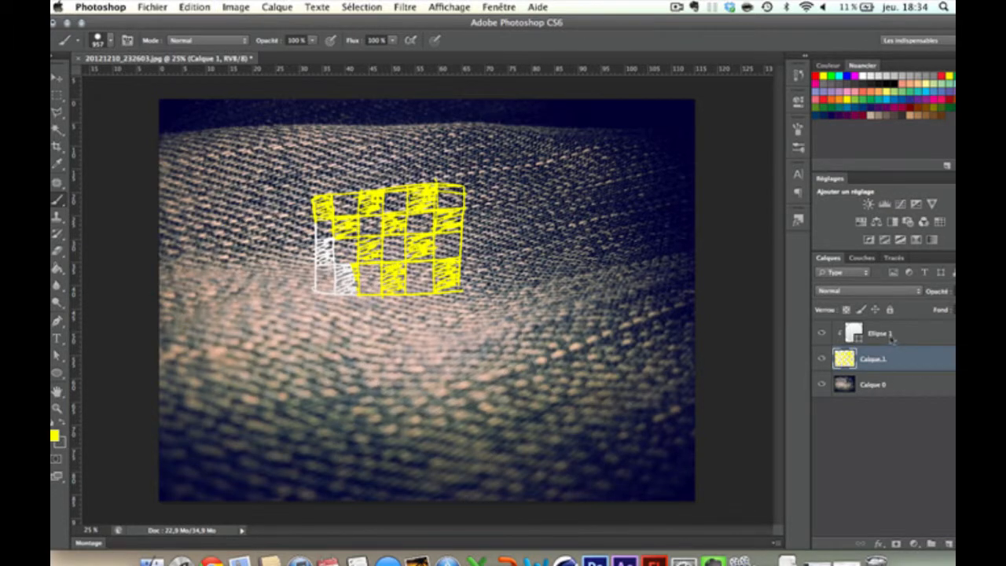
left_click(891, 335)
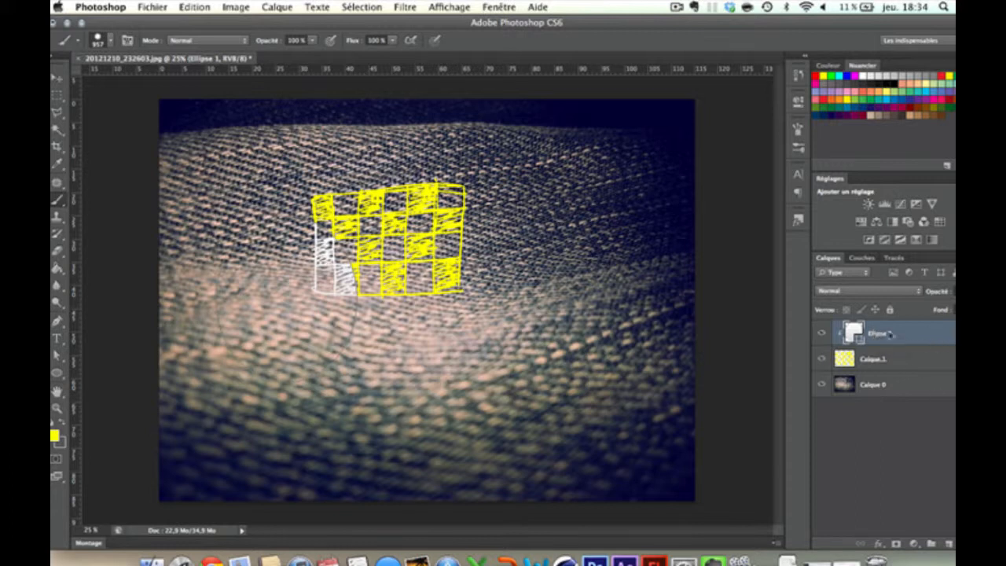
right_click(889, 333)
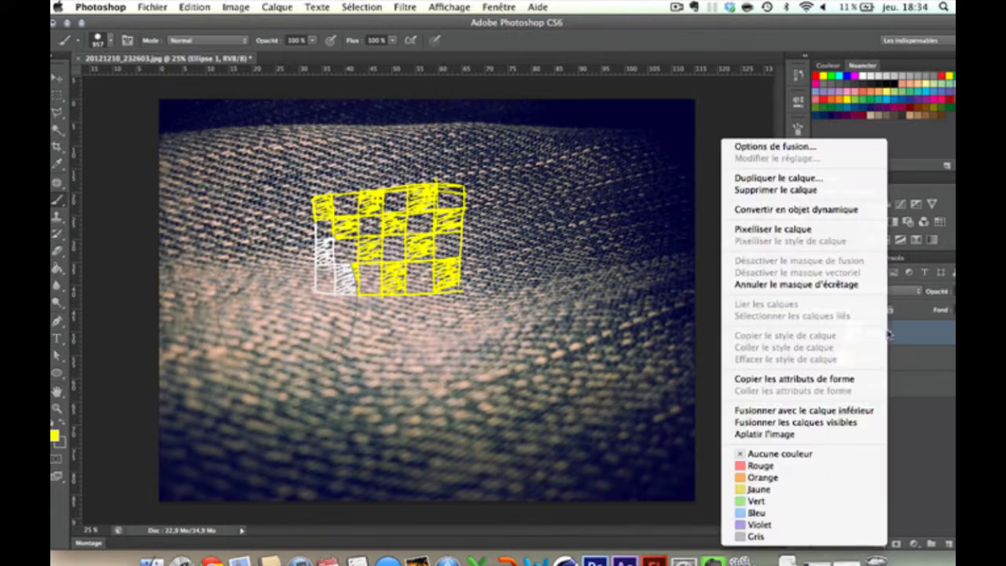
left_click(931, 425)
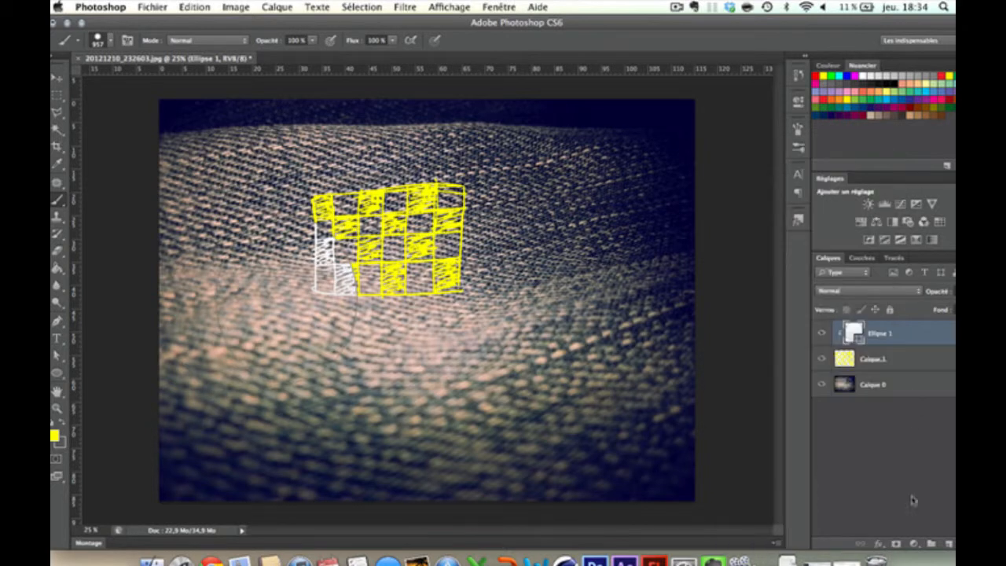
Step: Add a Teinte/Saturation adjustment layer above Ellipse 1, clipped to Calque 1, with its hue at +12
left_click(915, 543)
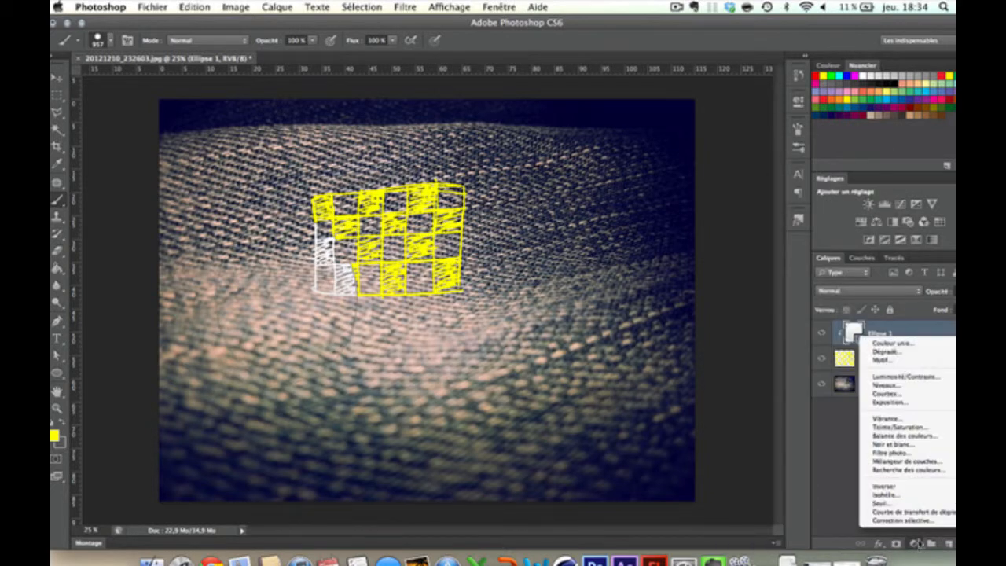
left_click(907, 427)
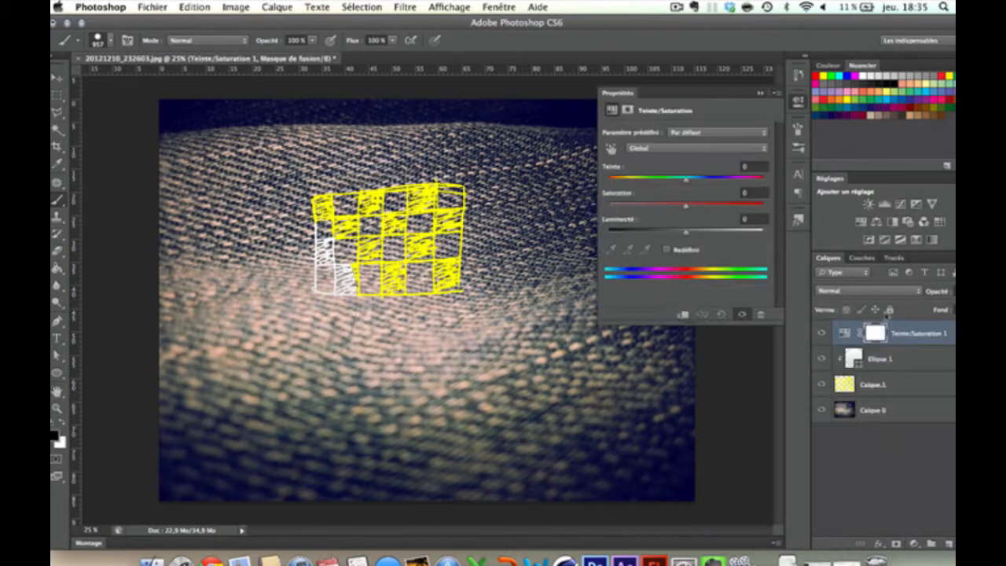
right_click(905, 336)
left_click(847, 283)
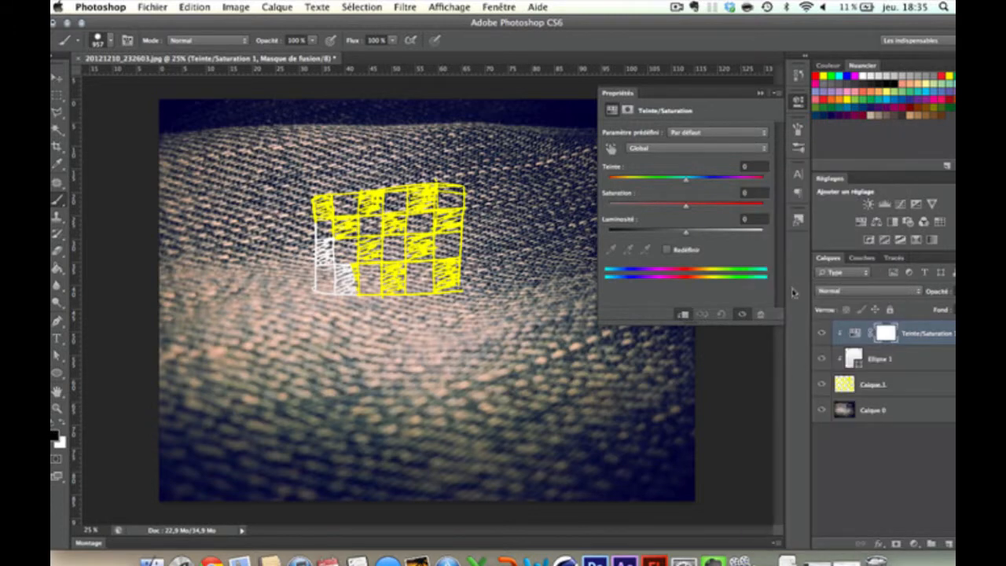
left_click_drag(722, 184, 695, 182)
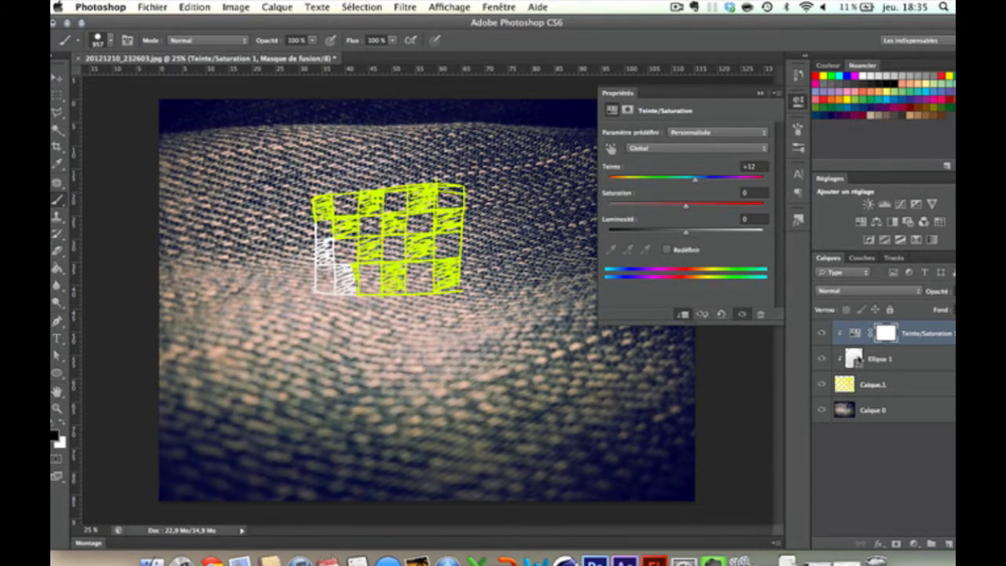
Step: Change the gradient fill of Ellipse 1 to the preset Premier plan -> arrière-plan
double_click(853, 359)
left_click(475, 221)
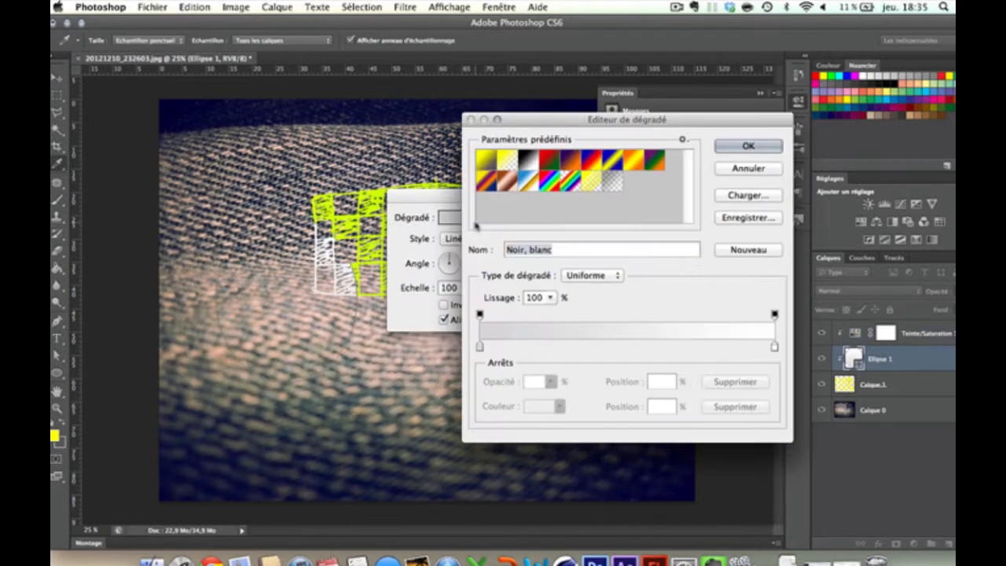
left_click(484, 161)
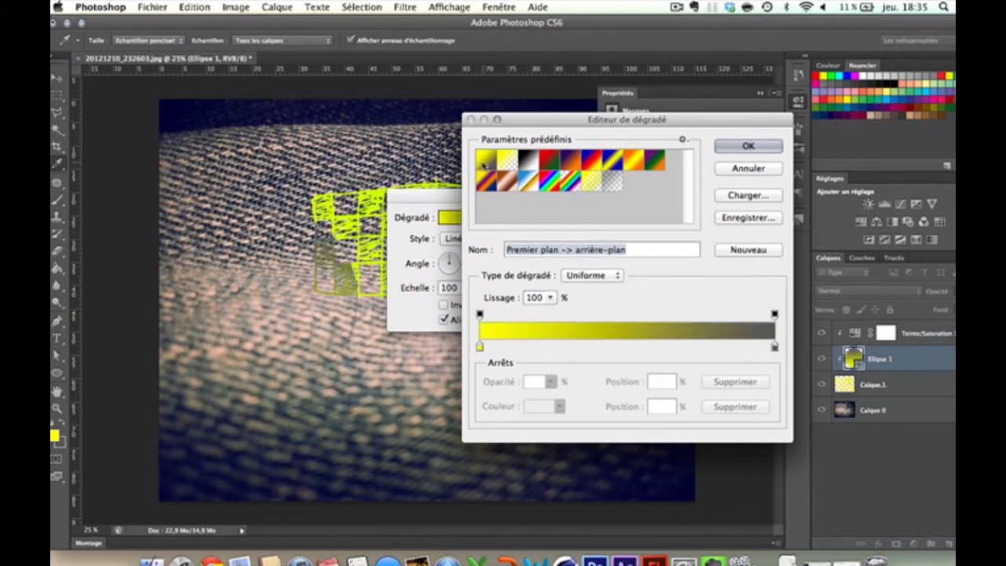
left_click(734, 147)
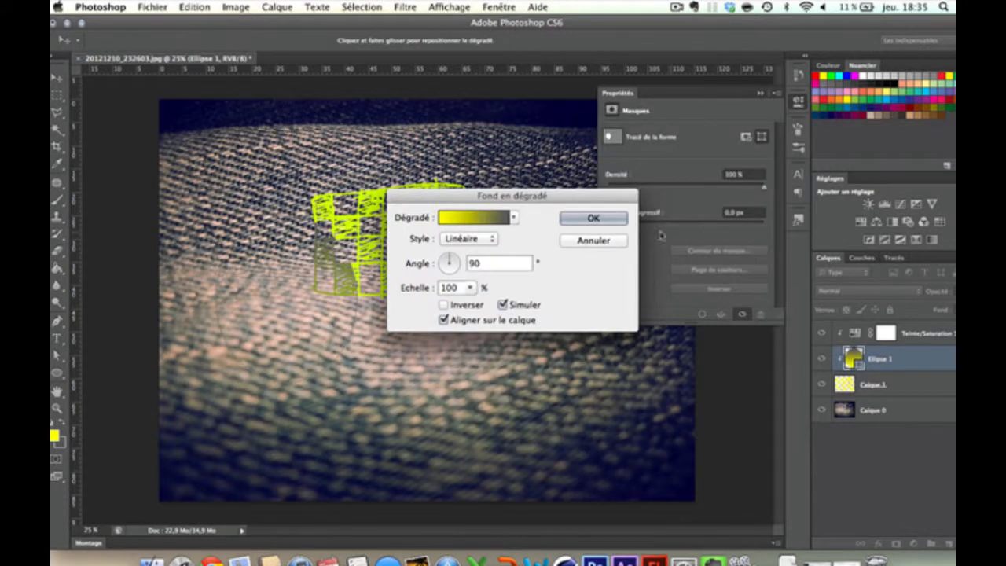
left_click(611, 224)
Step: Set the Teinte/Saturation layer's hue to -56 and move the layer between Ellipse 1 and Calque 1
left_click(858, 332)
left_click_drag(694, 187, 646, 182)
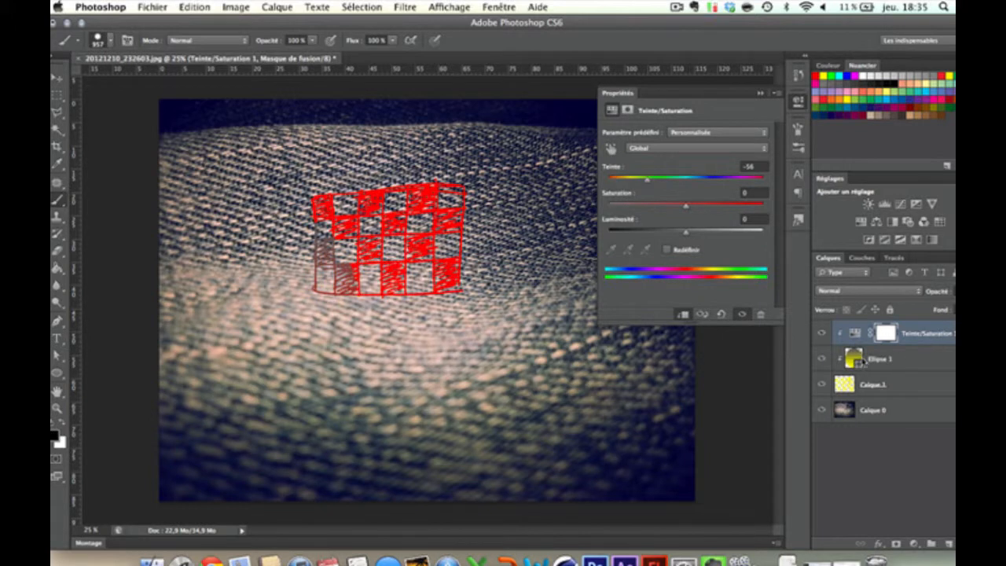
left_click_drag(926, 334, 900, 371)
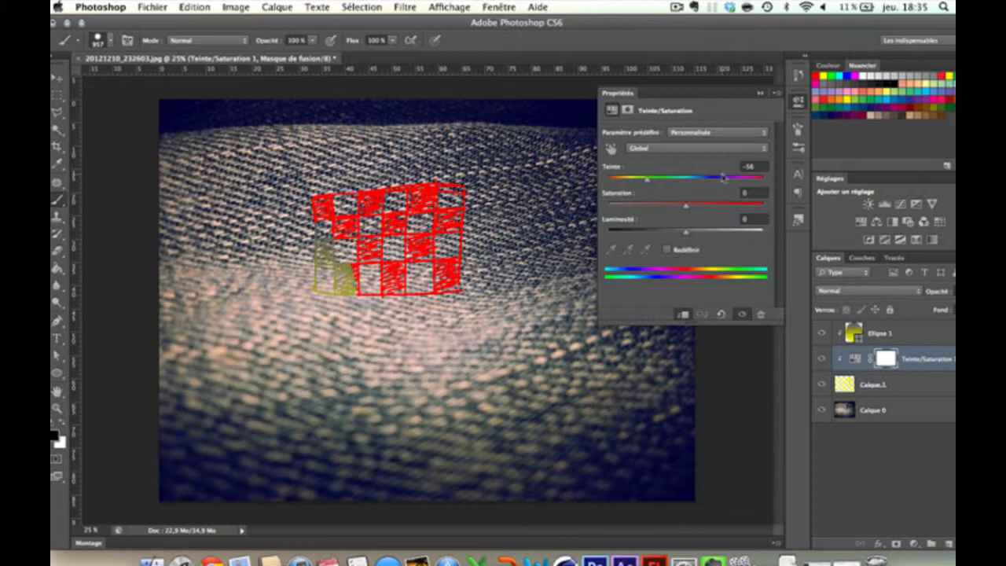
left_click(796, 102)
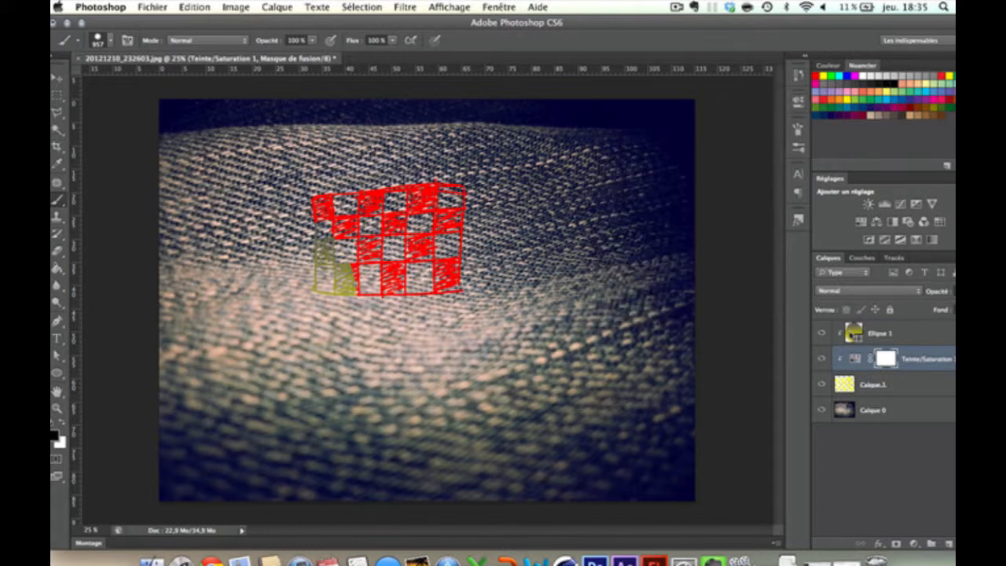